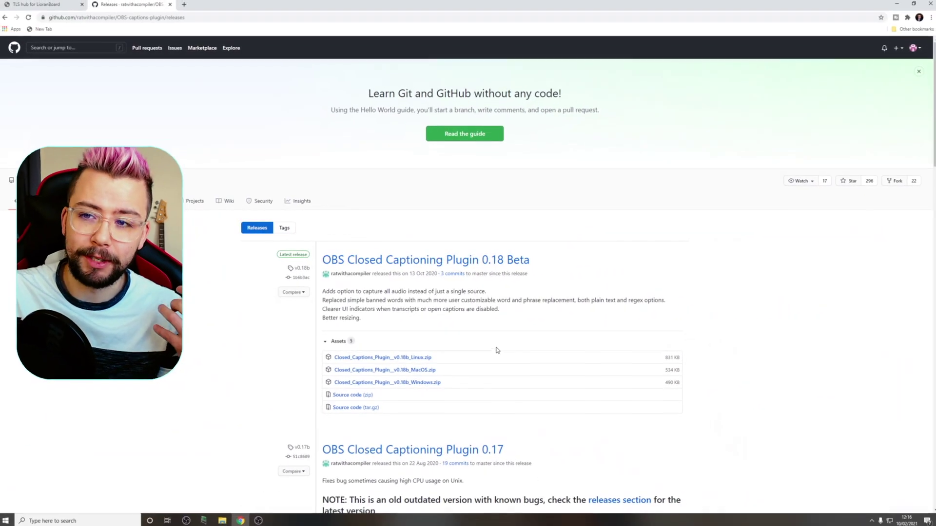
- Scroll down the releases page to the Closed Captioning Plugin 0.18 Beta assets
scroll(433, 364, "down", 1)
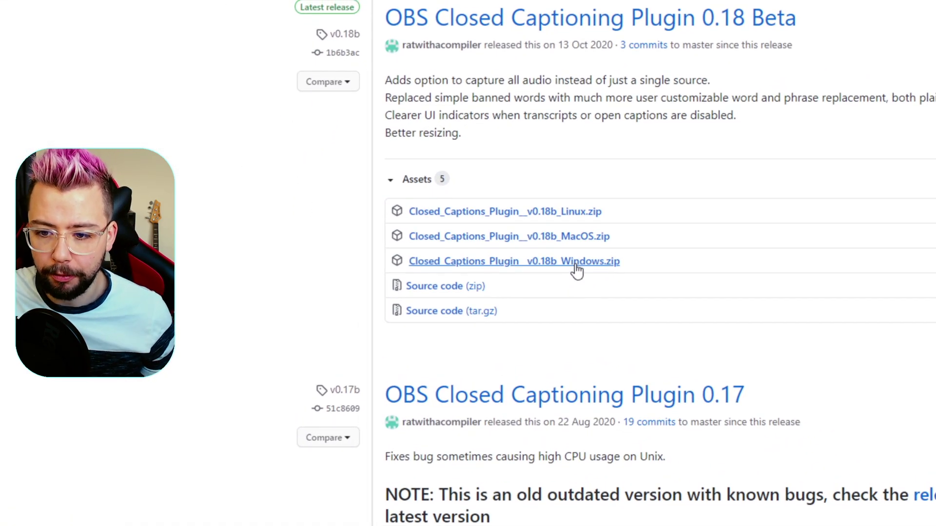
- Download Closed_Captions_Plugin__v0.18b_Windows.zip and show it in File Explorer
left_click(575, 266)
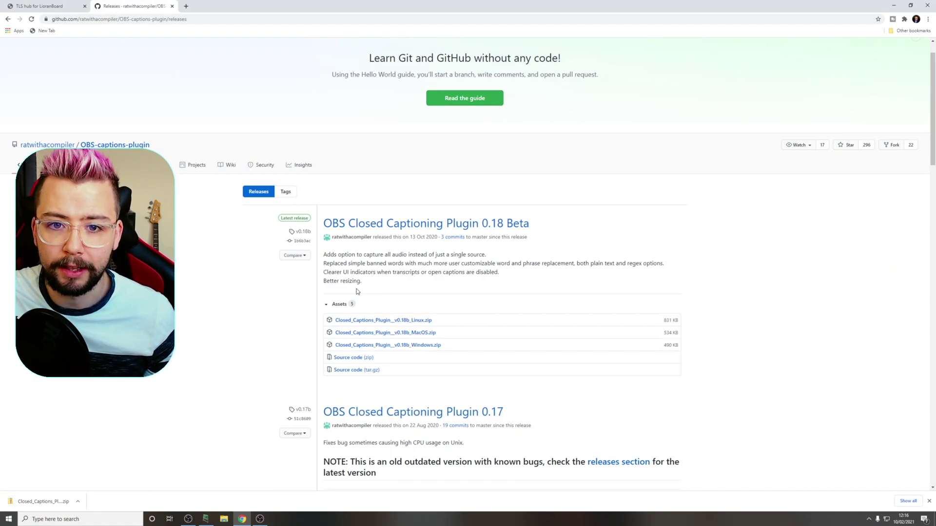
left_click(223, 520)
- Open the downloaded plugin zip and select its obs-plugins folder
double_click(288, 285)
double_click(210, 291)
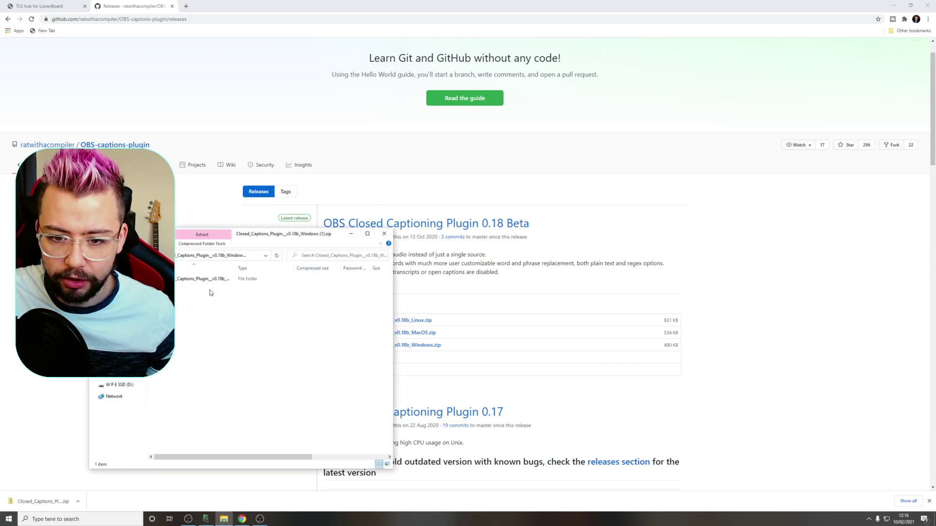
double_click(183, 281)
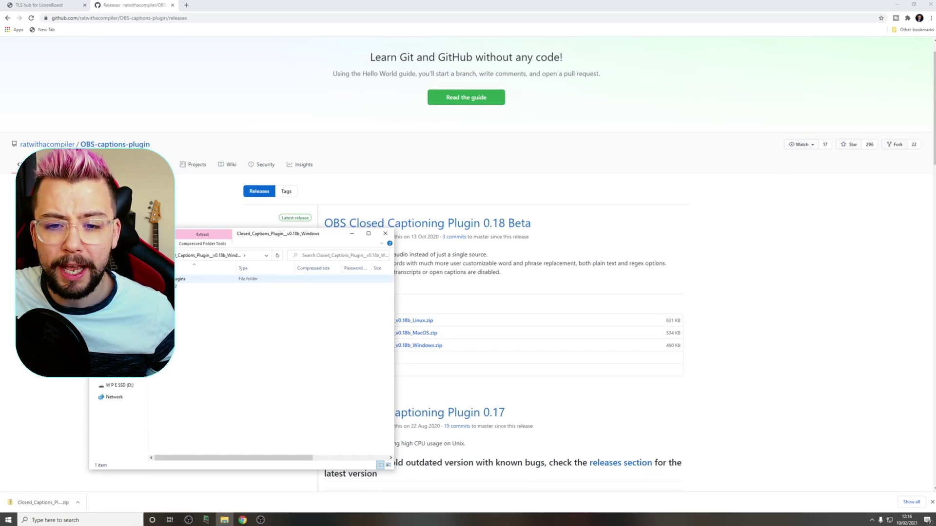
left_click_drag(259, 238, 454, 215)
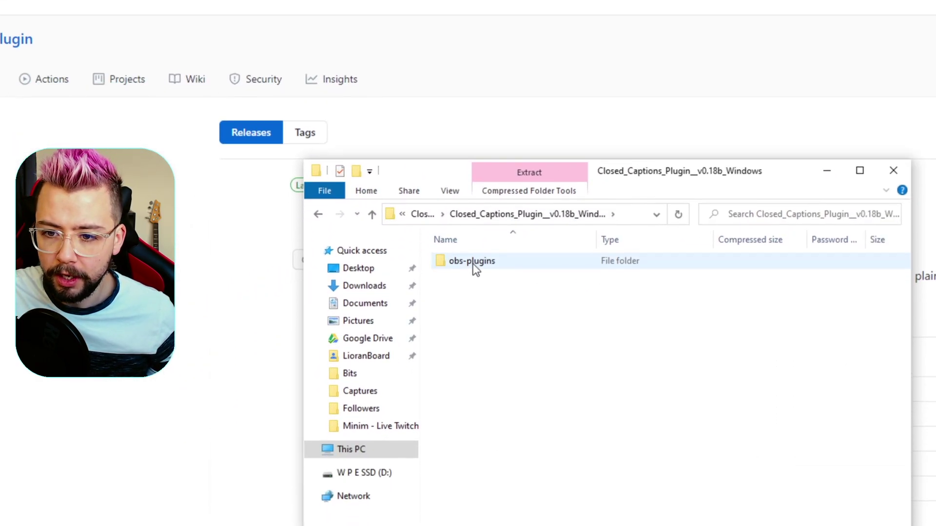
left_click(480, 314)
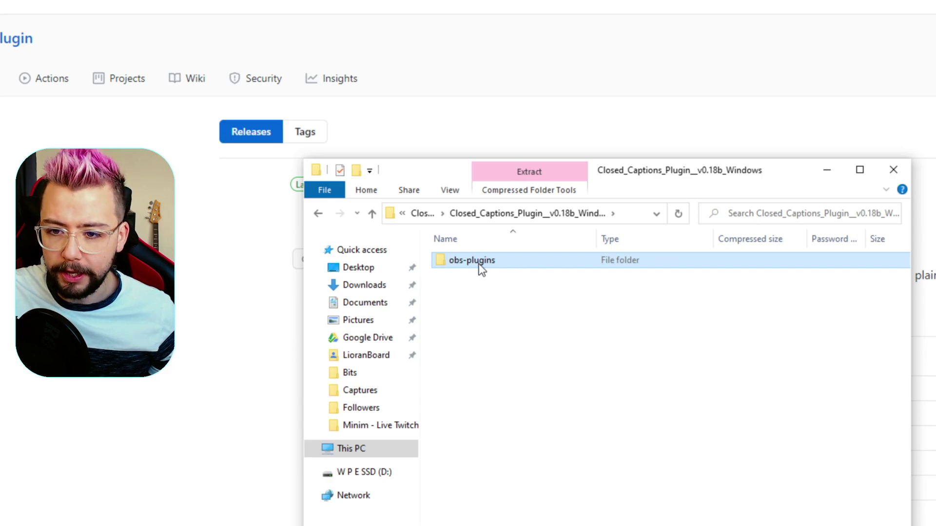
- Paste obs-plugins into C:\Program Files\obs-studio, dismiss the replace prompt, and close Explorer
left_click(372, 451)
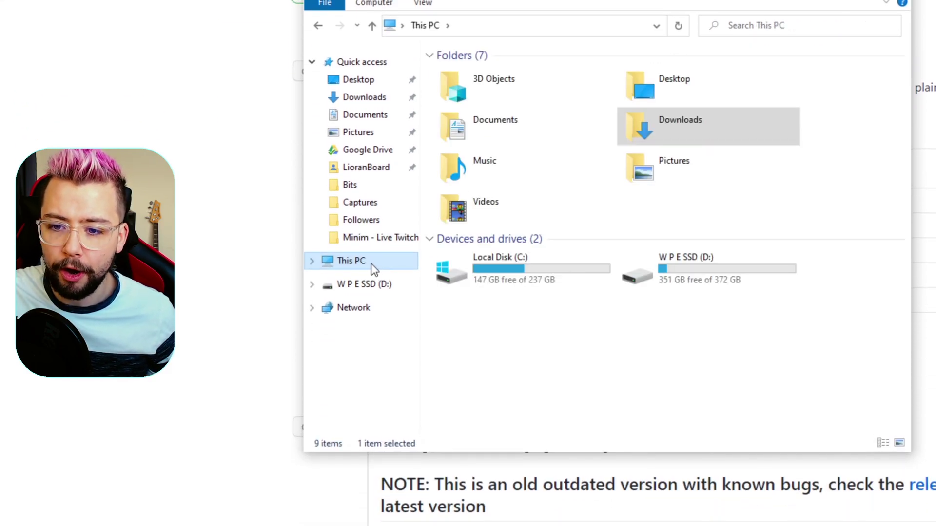
double_click(483, 277)
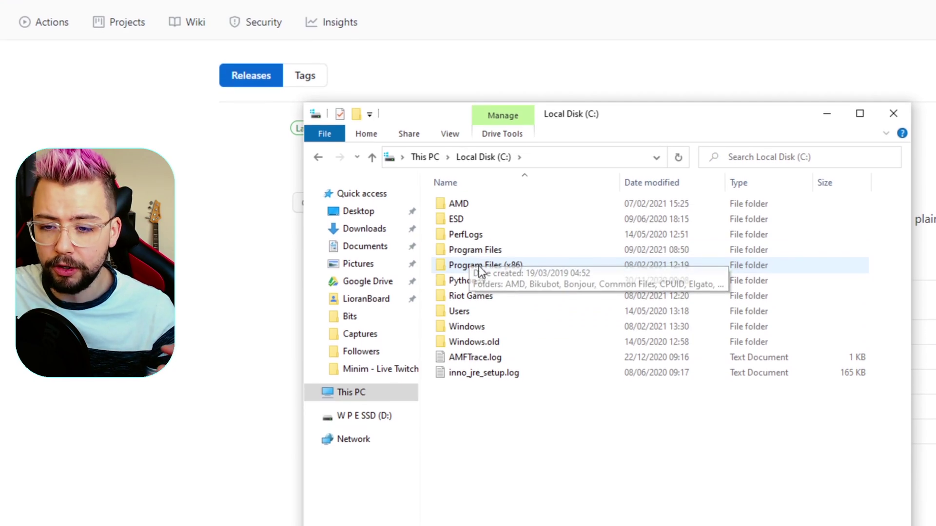
double_click(487, 254)
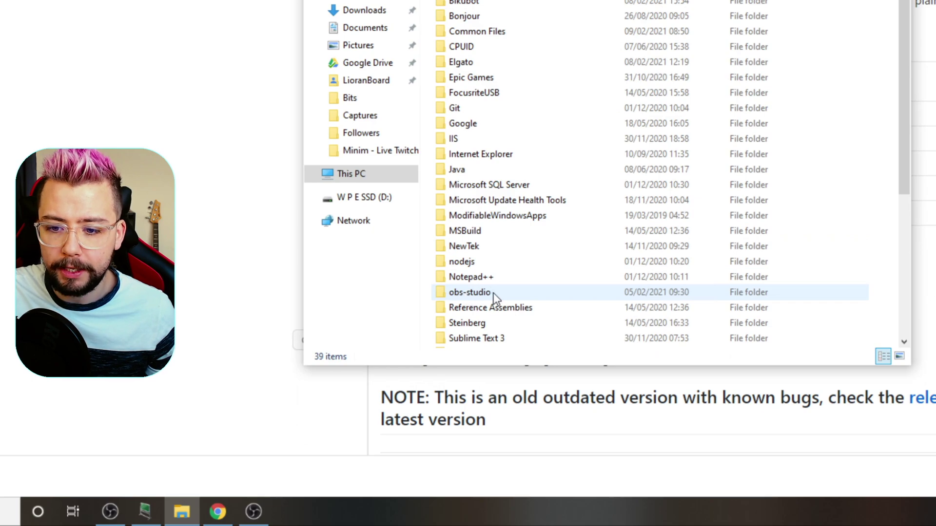
double_click(493, 294)
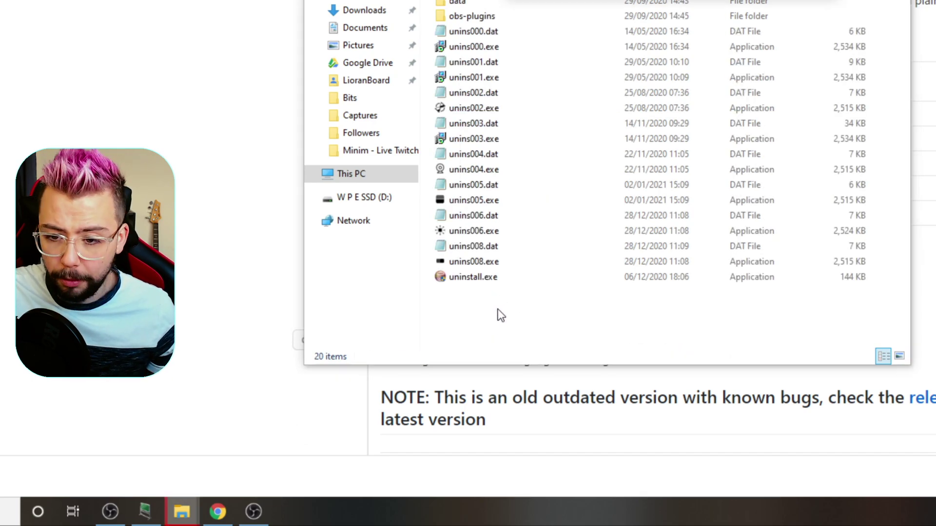
key("ctrl+v")
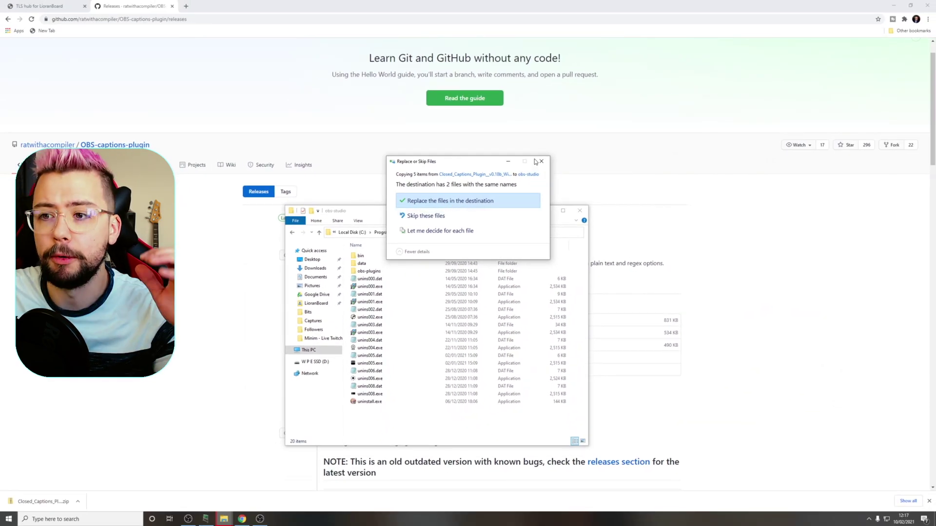
left_click(540, 162)
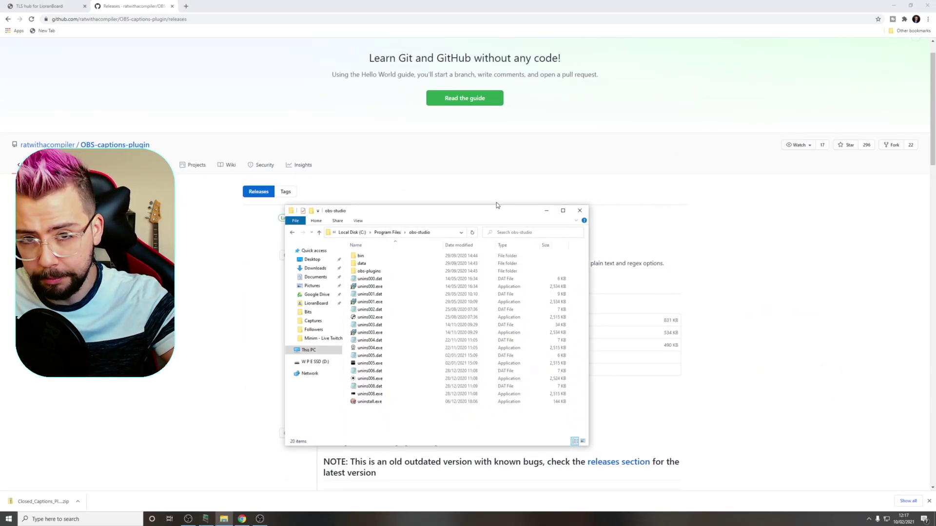
left_click(580, 211)
key("alt+Left")
- Read through the README, highlighting the Streamlabs OBS (SLOBS) limitation, down to Installation (Windows)
scroll(470, 253, "up", 15)
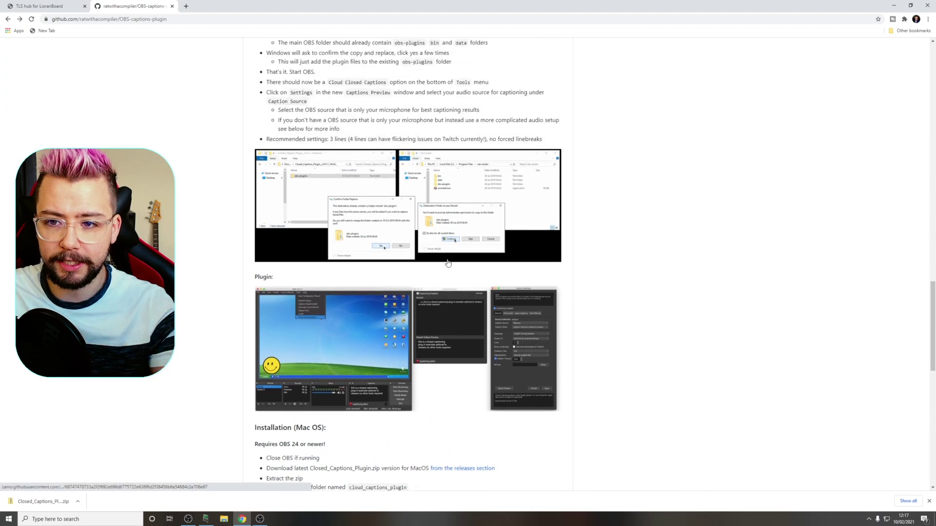
scroll(451, 263, "up", 15)
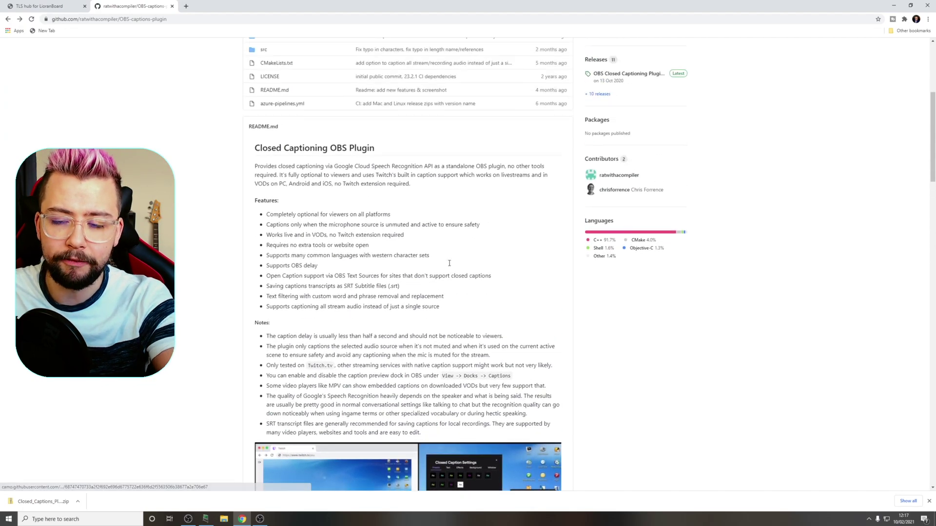
scroll(450, 267, "down", 8)
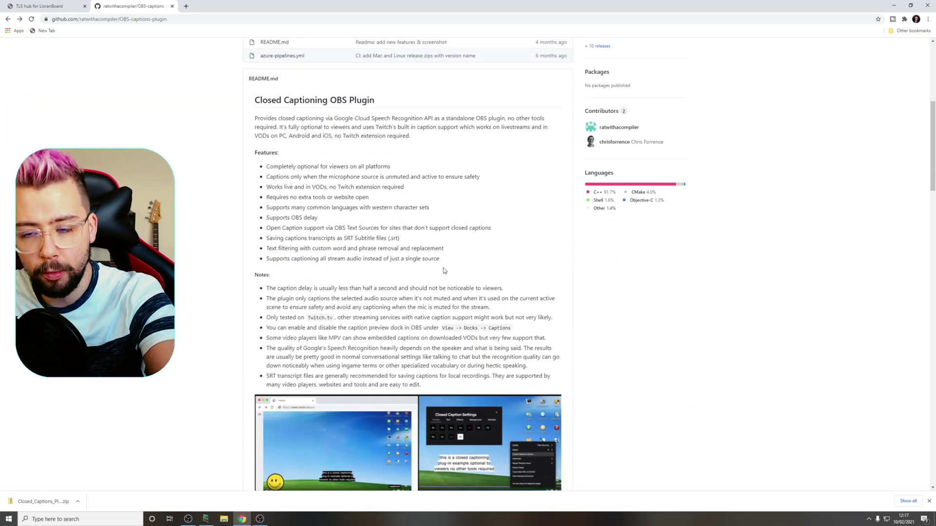
scroll(437, 266, "down", 2)
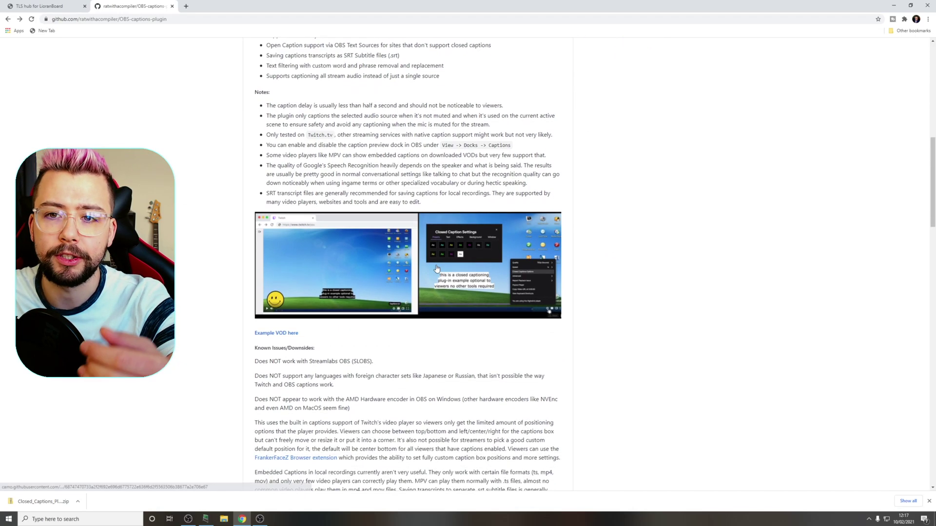
scroll(364, 234, "down", 4)
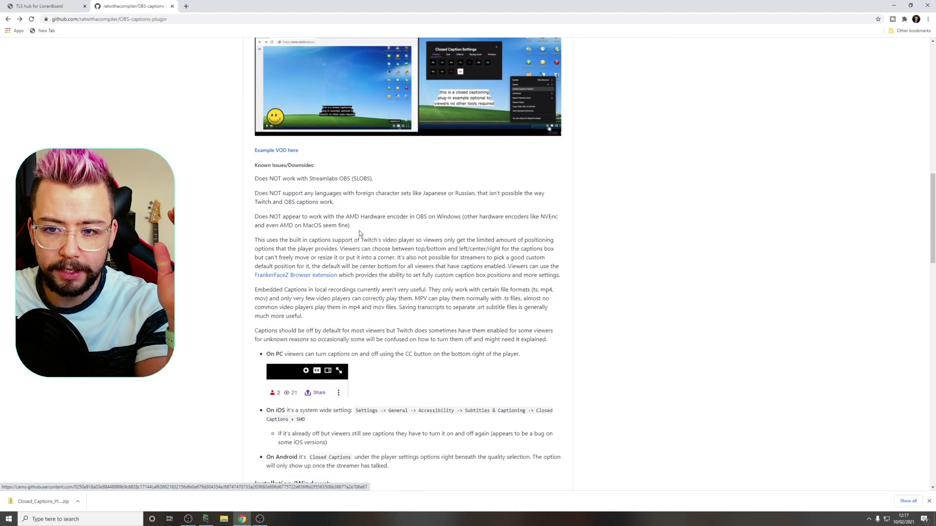
left_click_drag(308, 179, 373, 179)
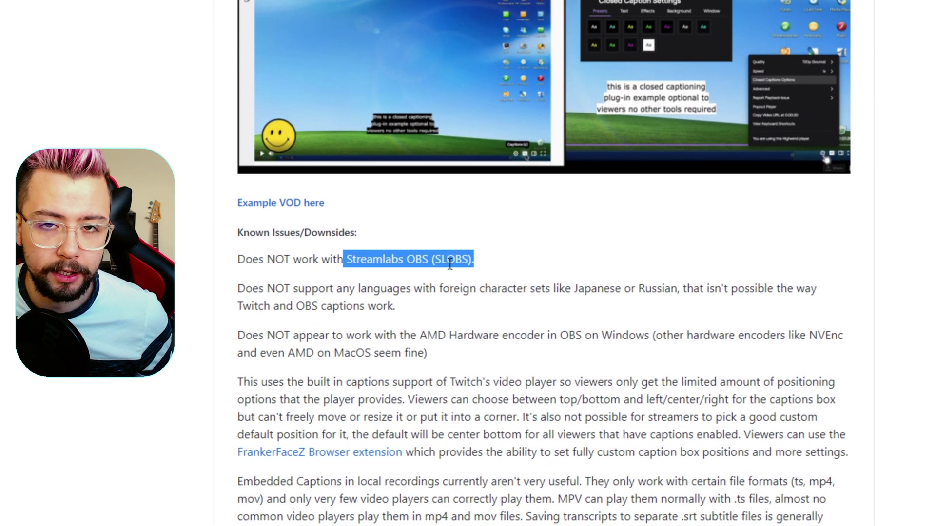
scroll(449, 263, "down", 3)
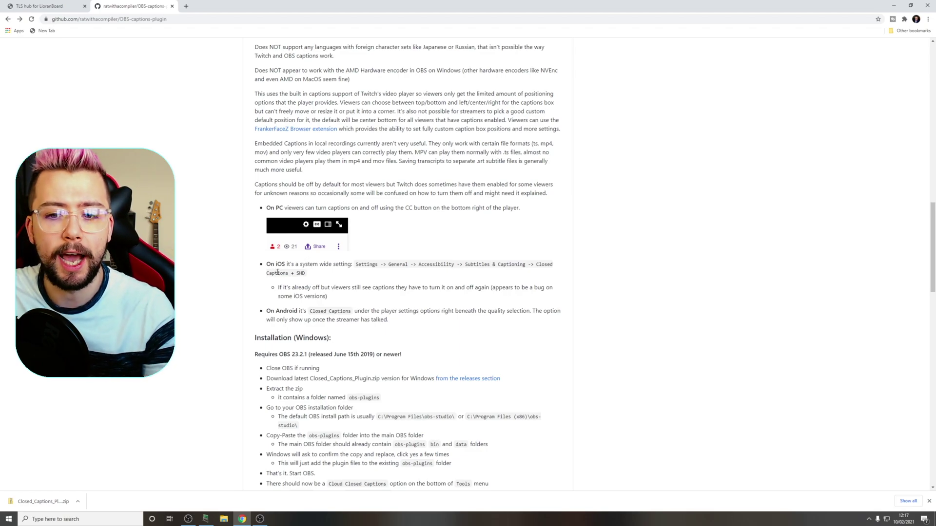
scroll(281, 285, "down", 4)
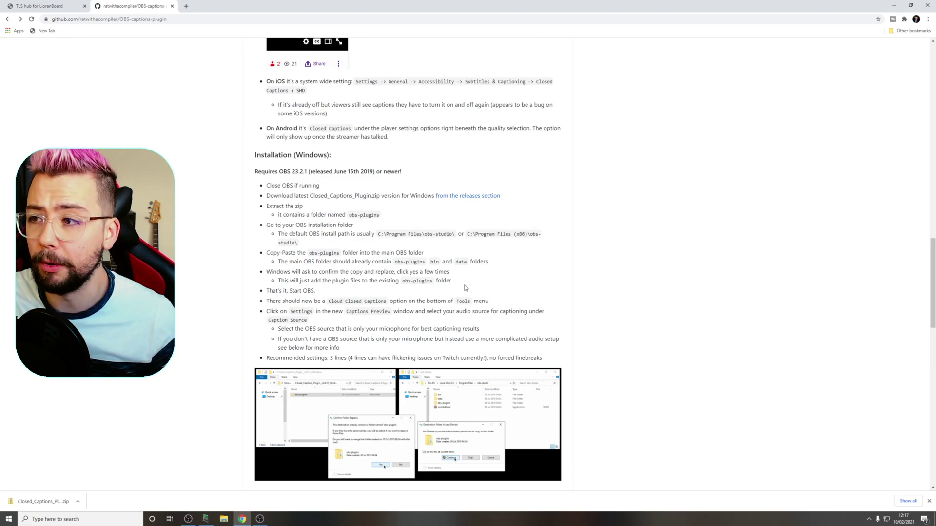
left_click(260, 519)
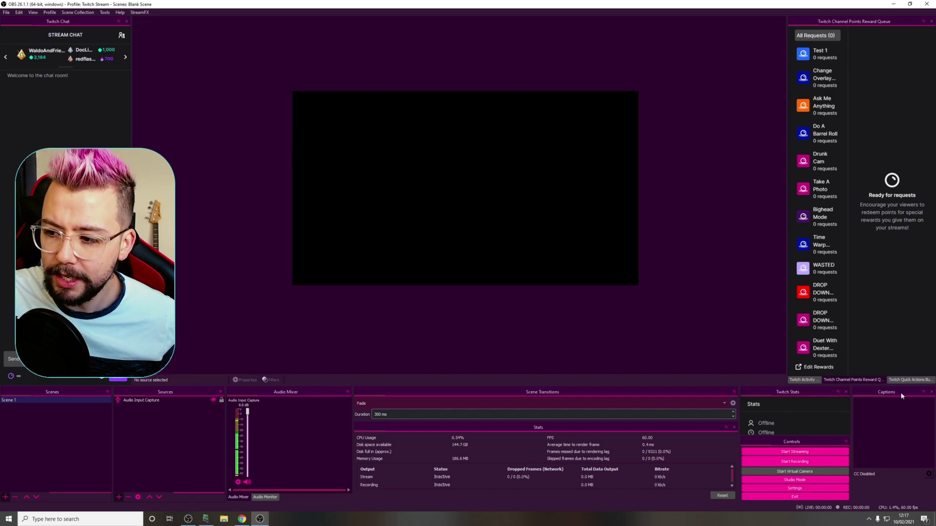
- Re-dock the Captions panel in the bottom row and launch Tools > Cloud Closed Captions
left_click_drag(896, 393, 436, 227)
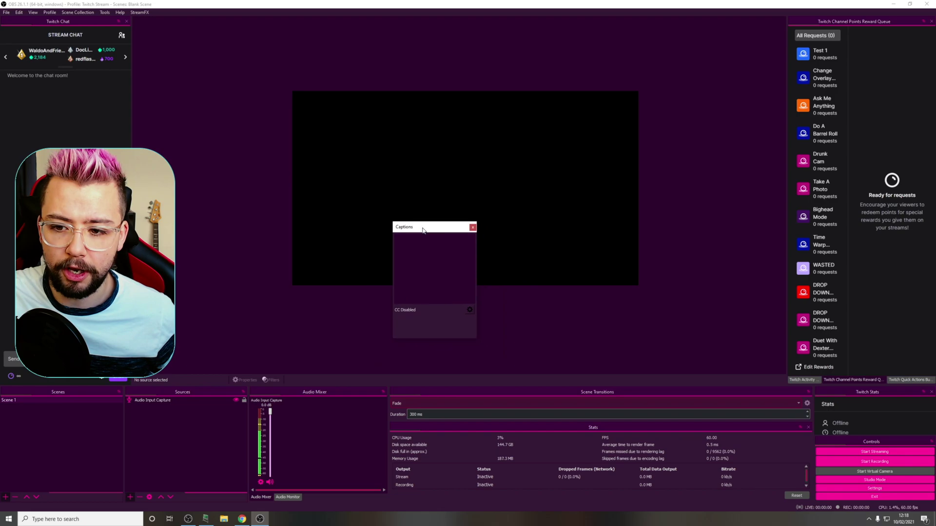
left_click(472, 228)
left_click(32, 13)
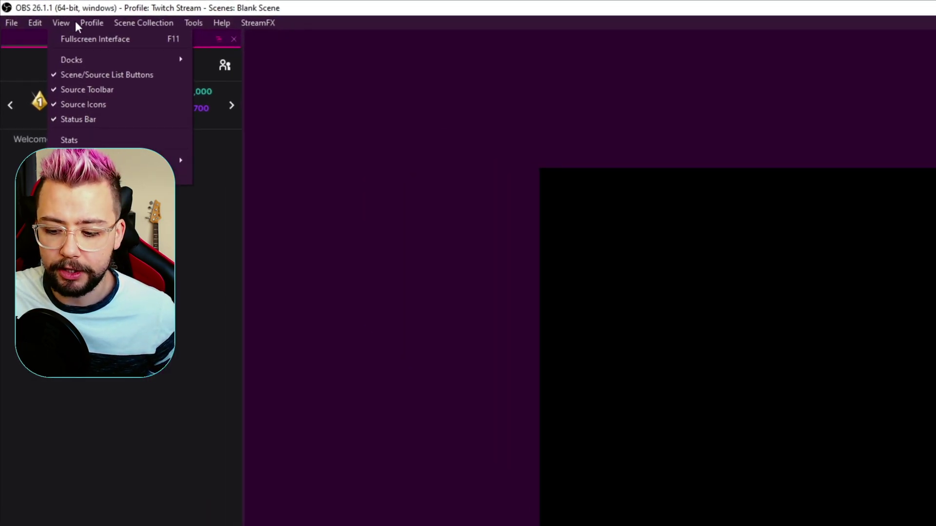
mouse_move(50, 12)
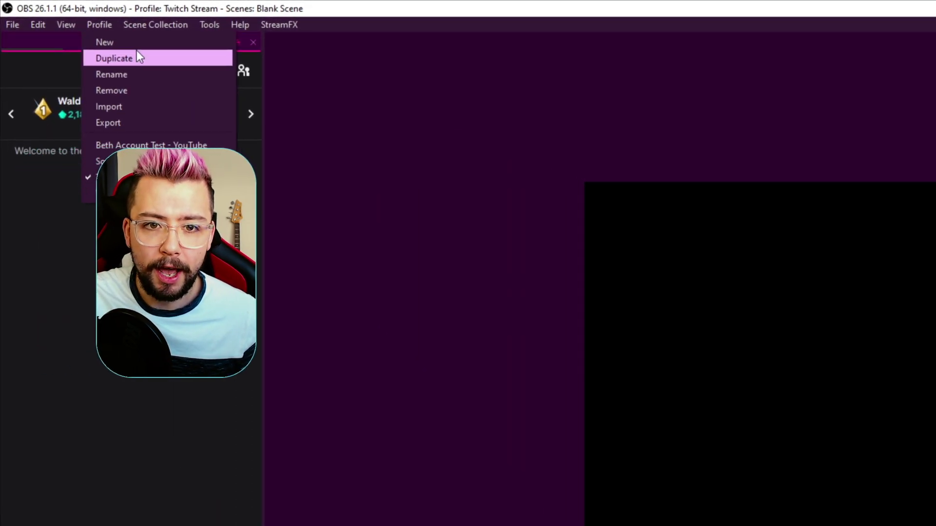
mouse_move(104, 63)
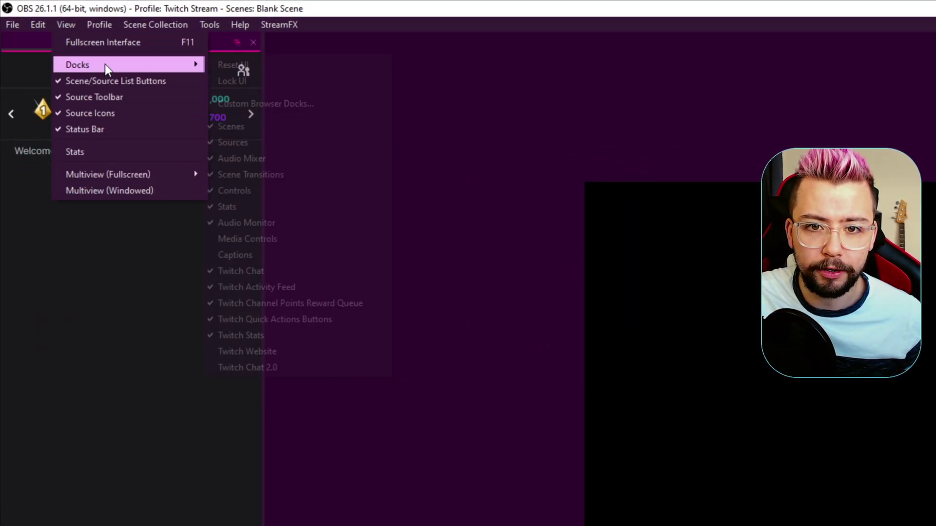
left_click(250, 255)
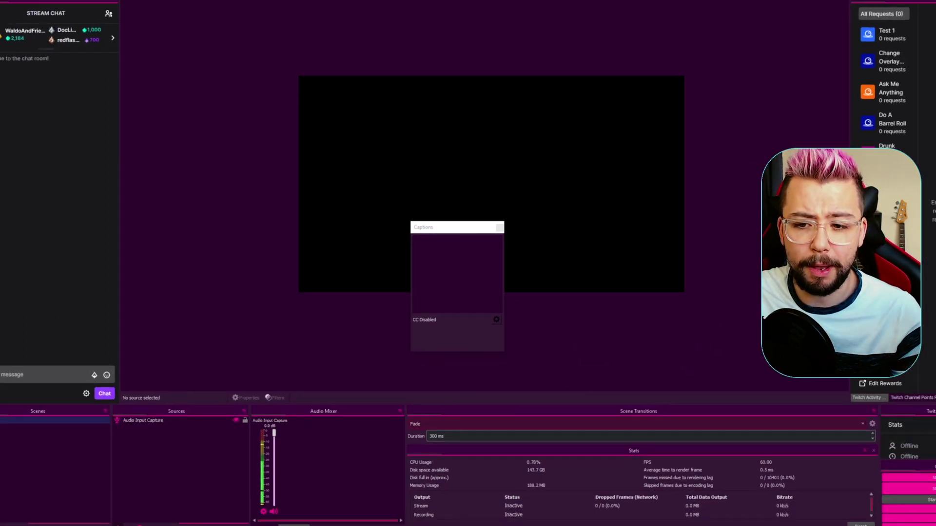
left_click_drag(438, 228, 386, 413)
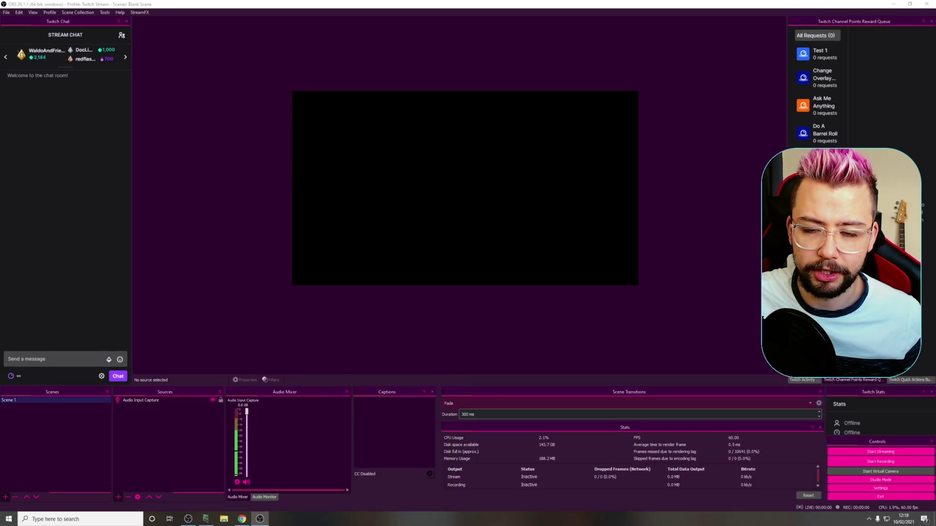
left_click(105, 13)
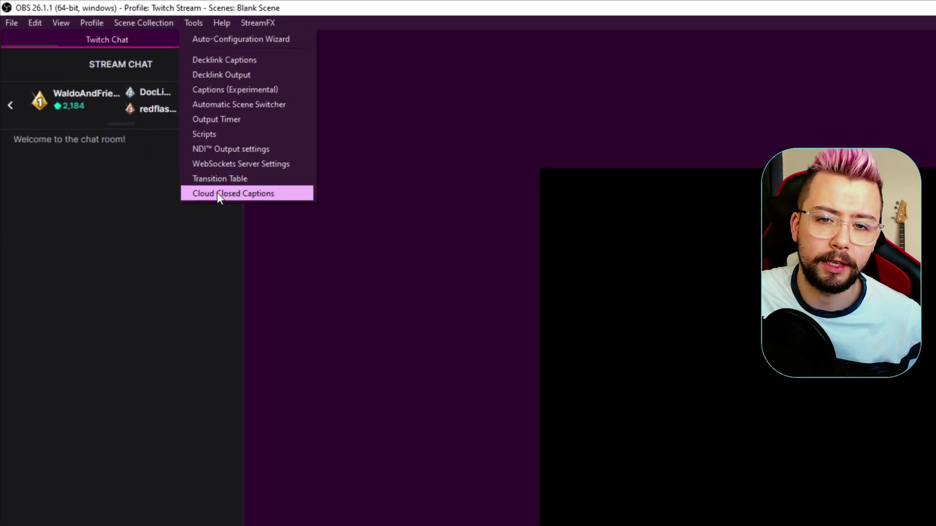
left_click(235, 208)
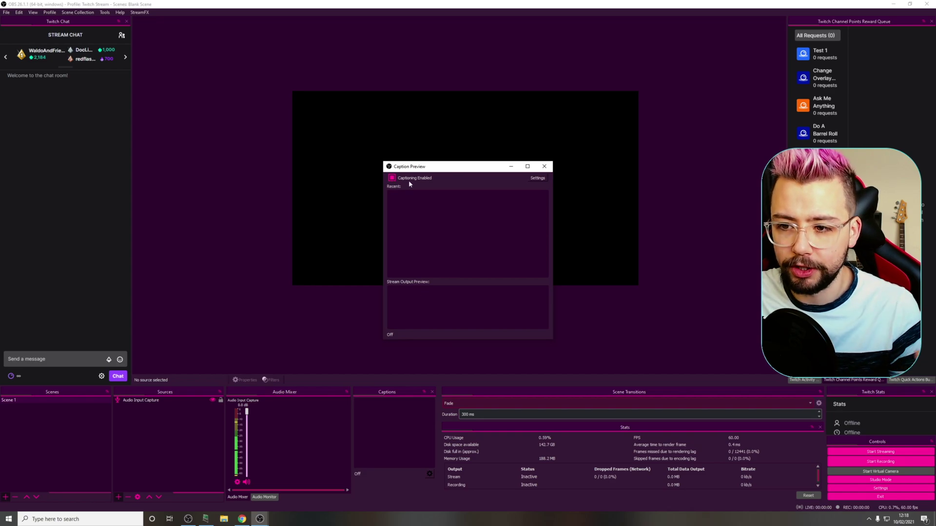
- In Caption Settings, choose Audio Input Capture as the caption source
left_click(536, 178)
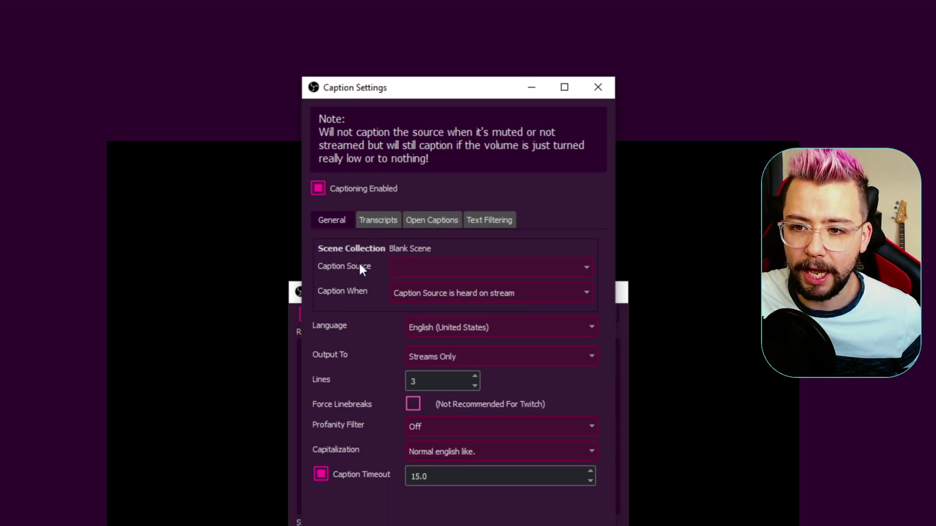
left_click(462, 266)
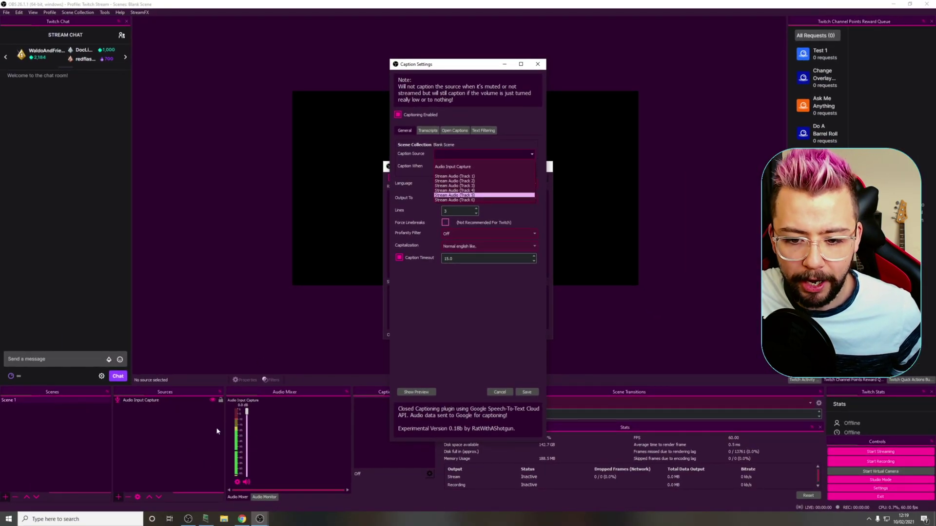
left_click(461, 167)
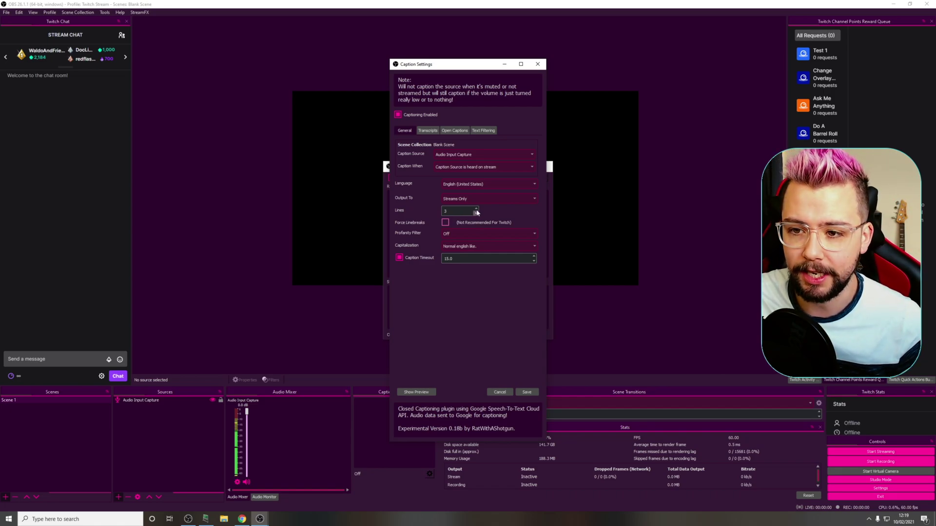
- Set language to English (United Kingdom), profanity filter Off, capitalization Normal, then view Transcripts
left_click(463, 184)
scroll(470, 222, "down", 5)
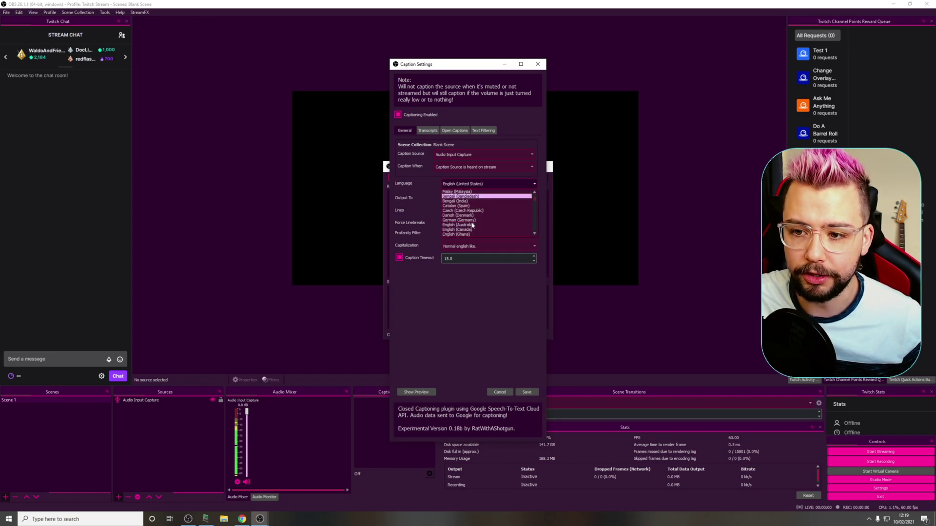
left_click(471, 224)
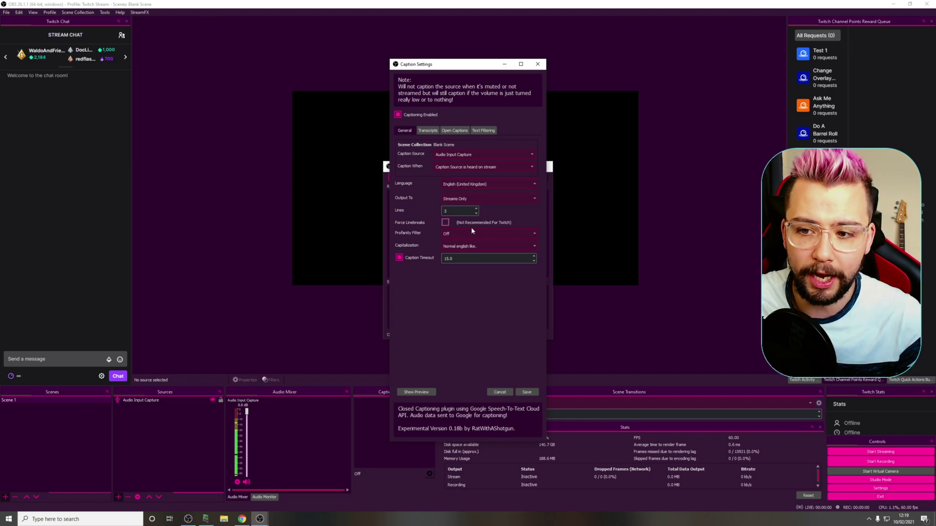
left_click(456, 236)
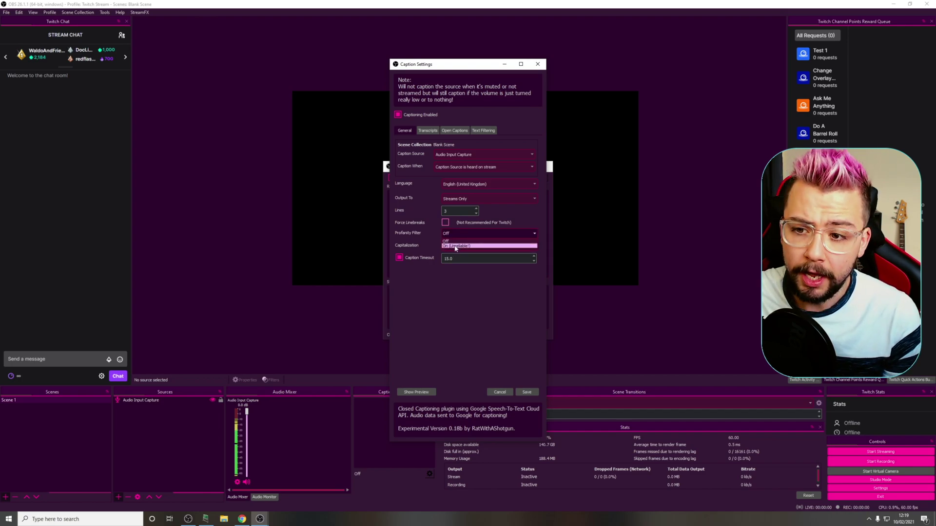
left_click(445, 241)
left_click(452, 247)
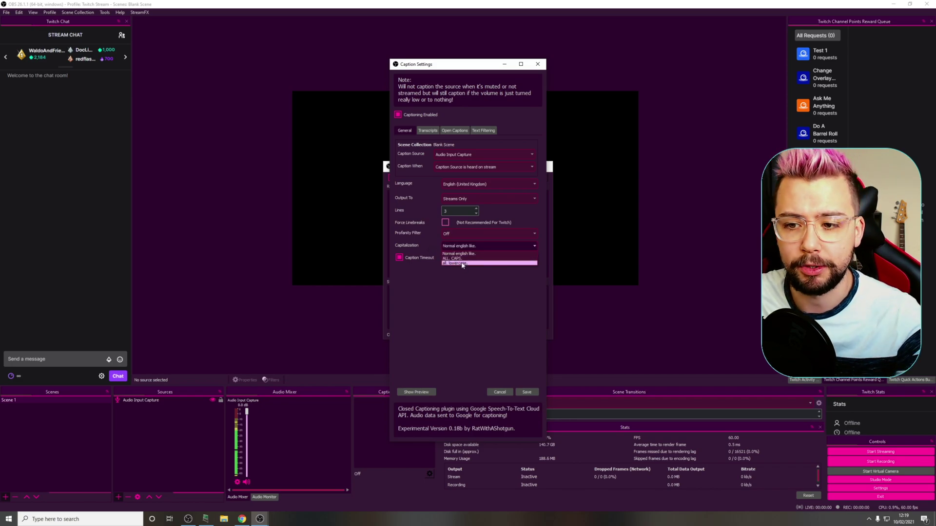
left_click(455, 253)
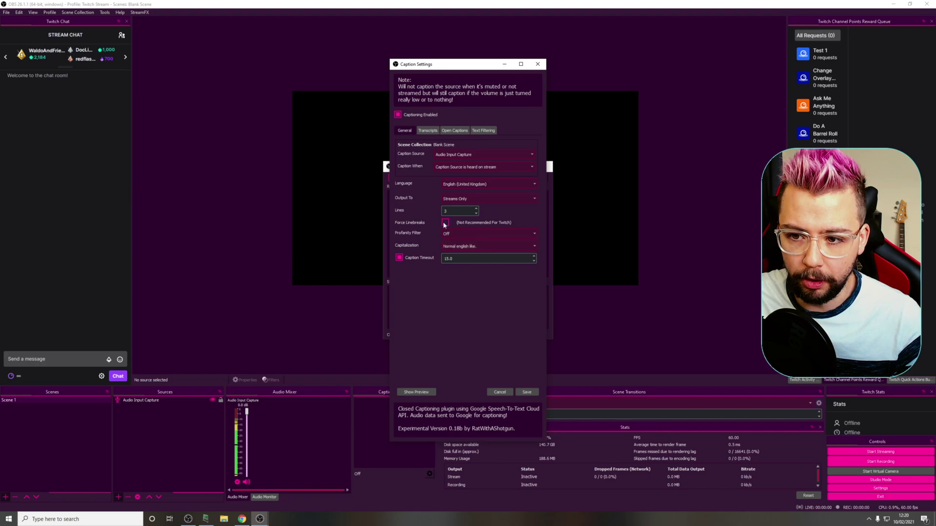
left_click(424, 131)
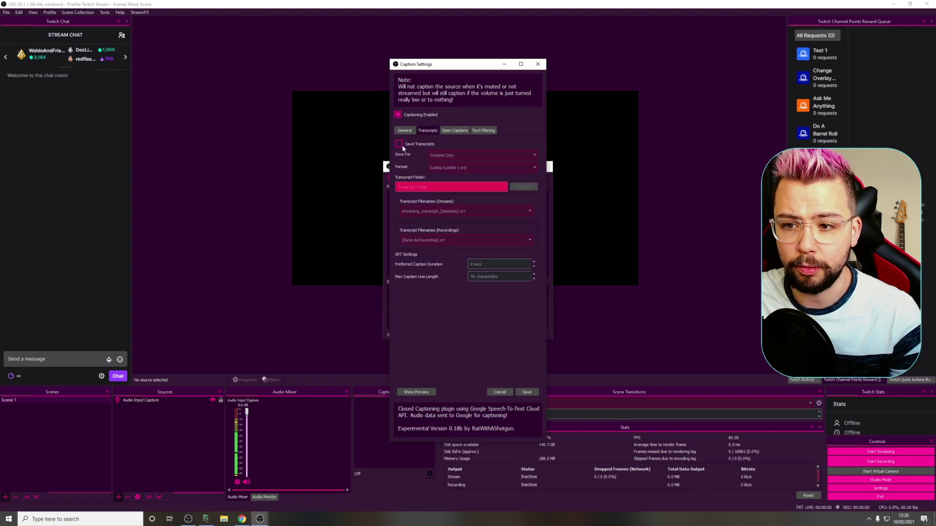
- Look through the Open Captions and Text Filtering tabs, then go back to General
left_click(448, 131)
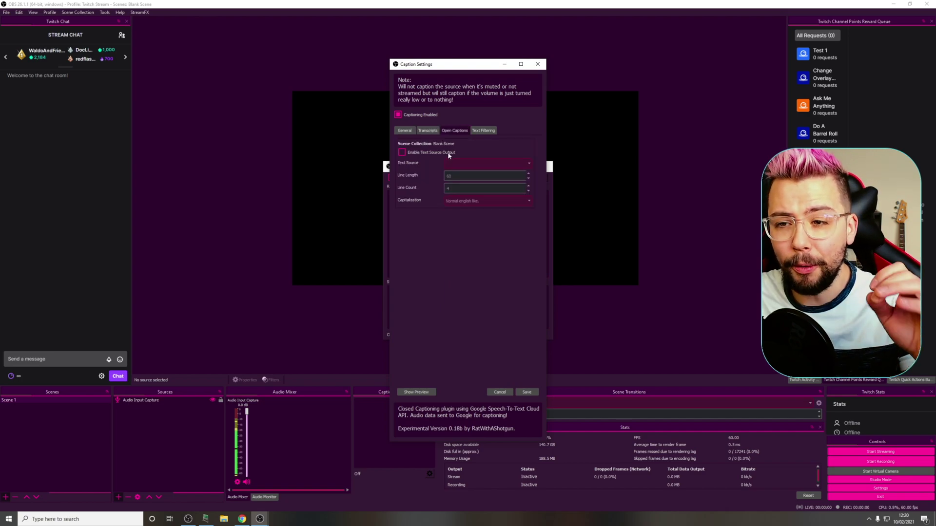
left_click(484, 131)
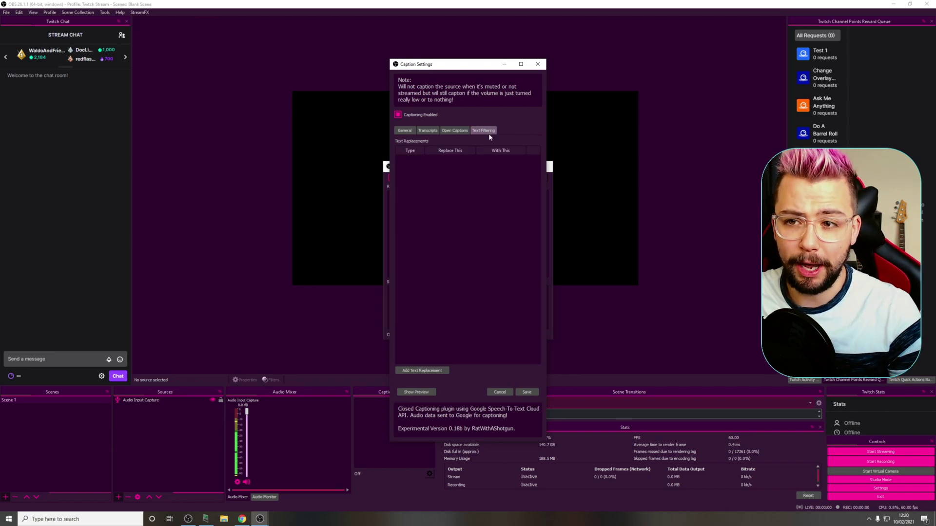
left_click(404, 131)
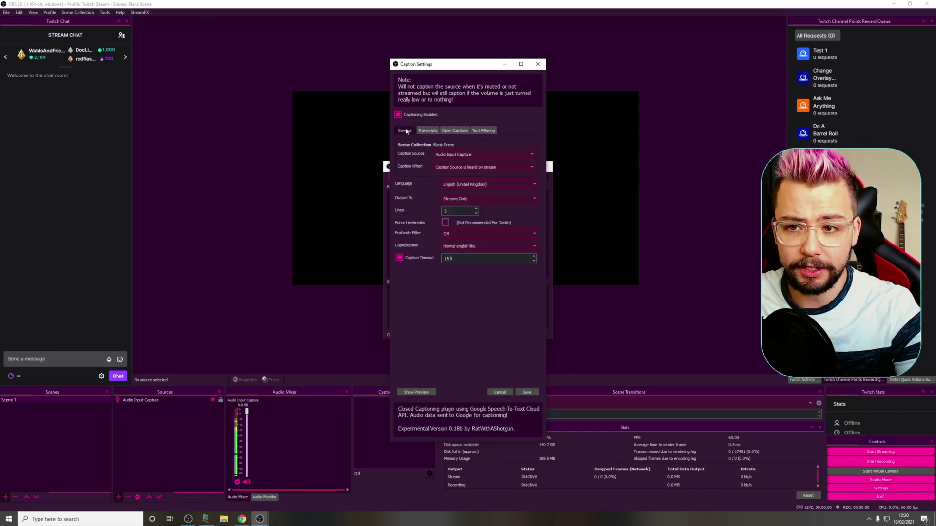